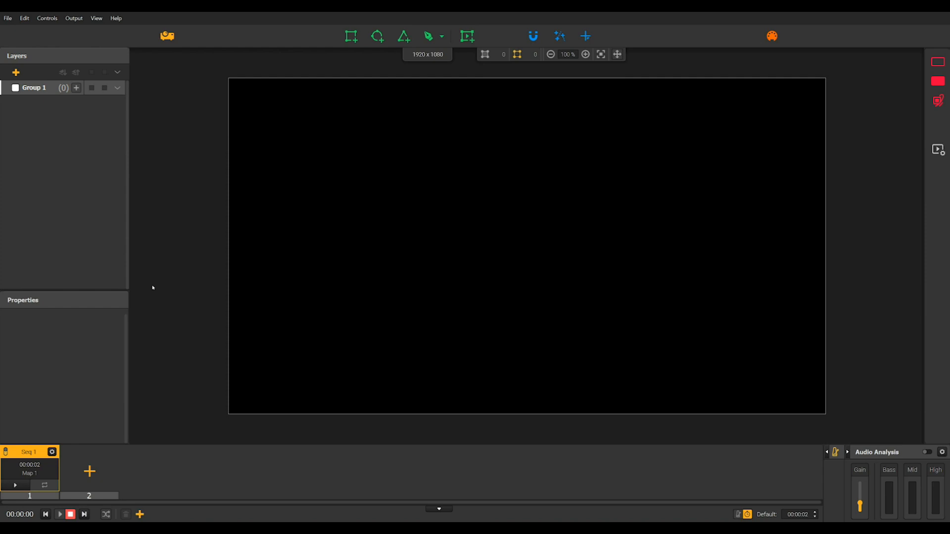
- Set the canvas size to 1280 x 800 in the output setup and apply it
click(169, 38)
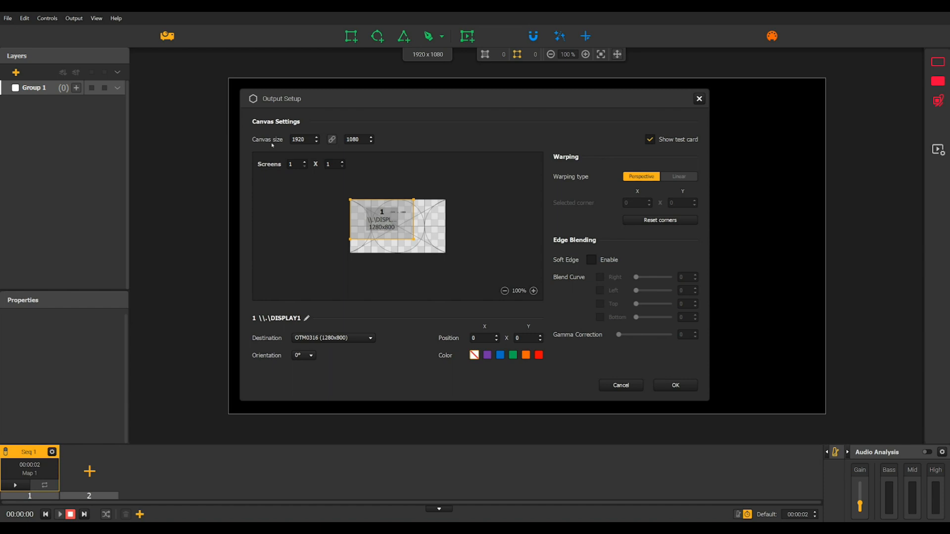
key(BackSpace)
key(BackSpace)
key(BackSpace)
key(BackSpace)
text(128)
key(Return)
key(BackSpace)
key(BackSpace)
key(BackSpace)
key(BackSpace)
text(800)
key(Return)
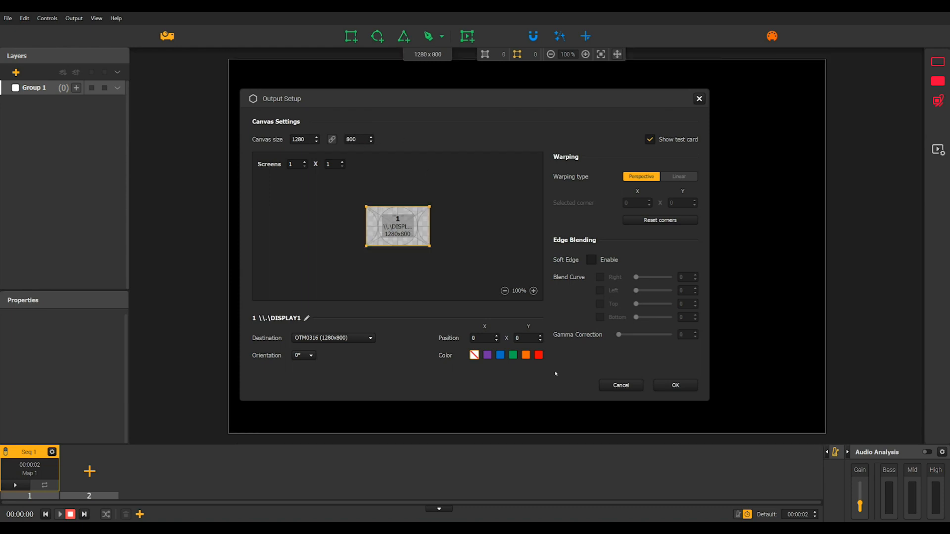
click(681, 386)
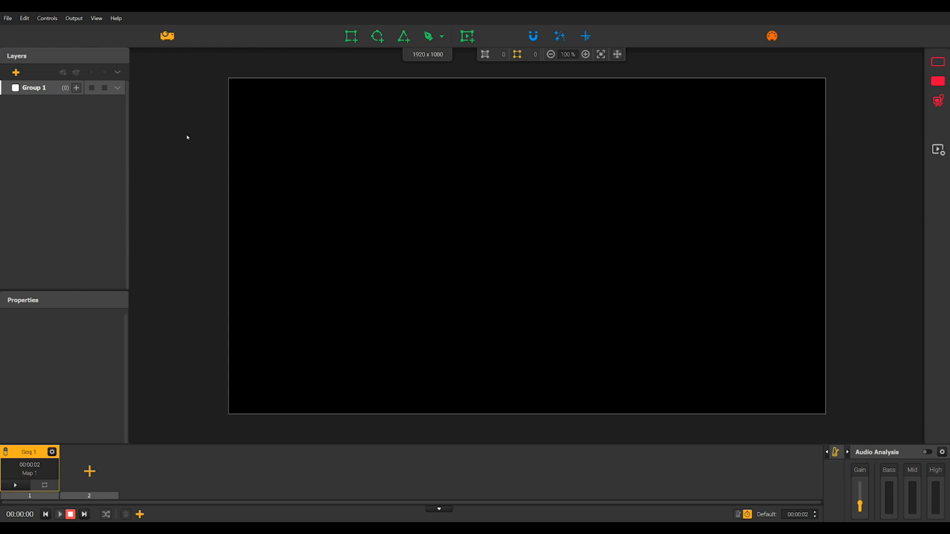
- Open the output setup and turn the canvas test card off and back on
click(169, 37)
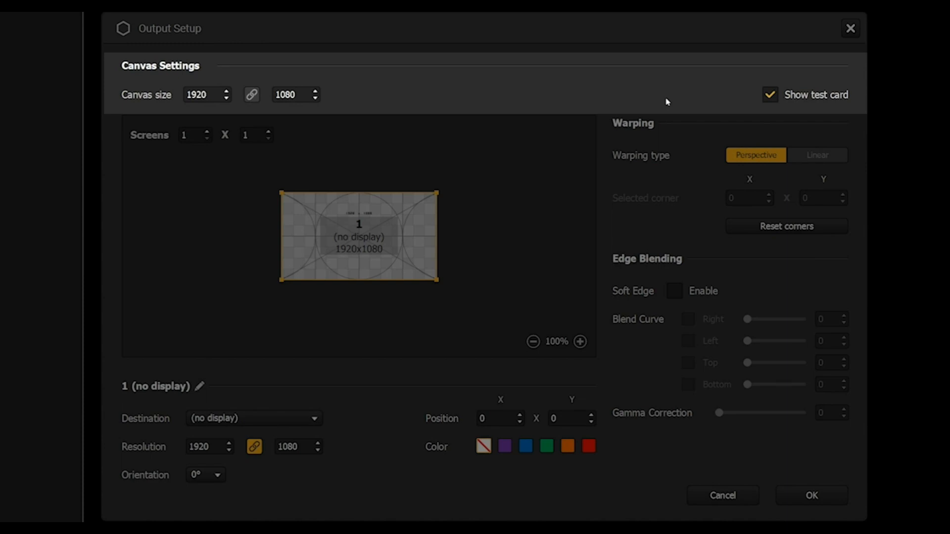
click(771, 95)
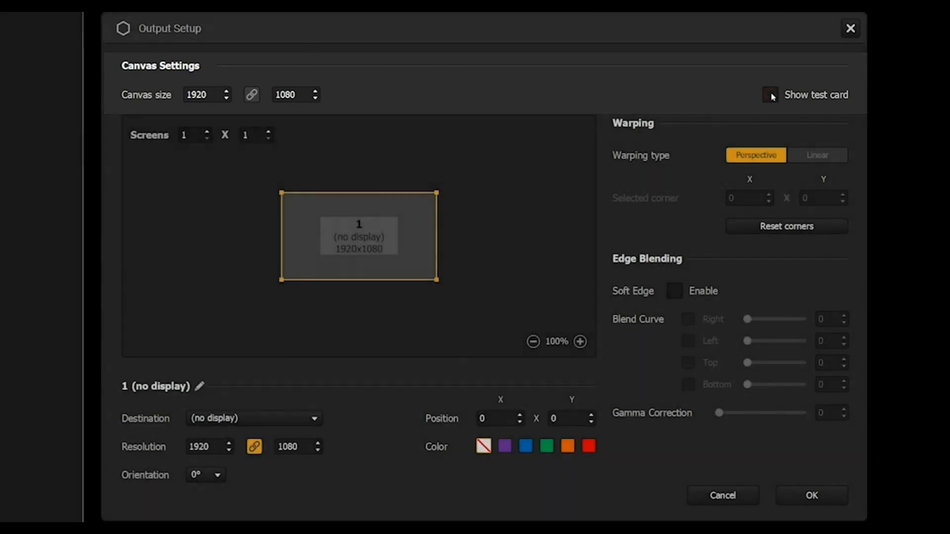
click(773, 97)
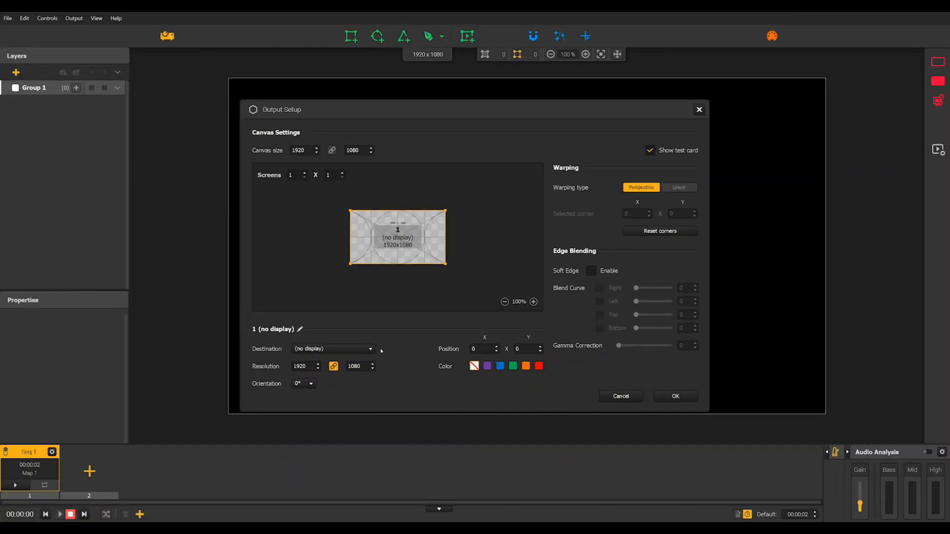
- Send screen 1 to the GSM7707 (1920x1080) display and apply the output setup
click(371, 350)
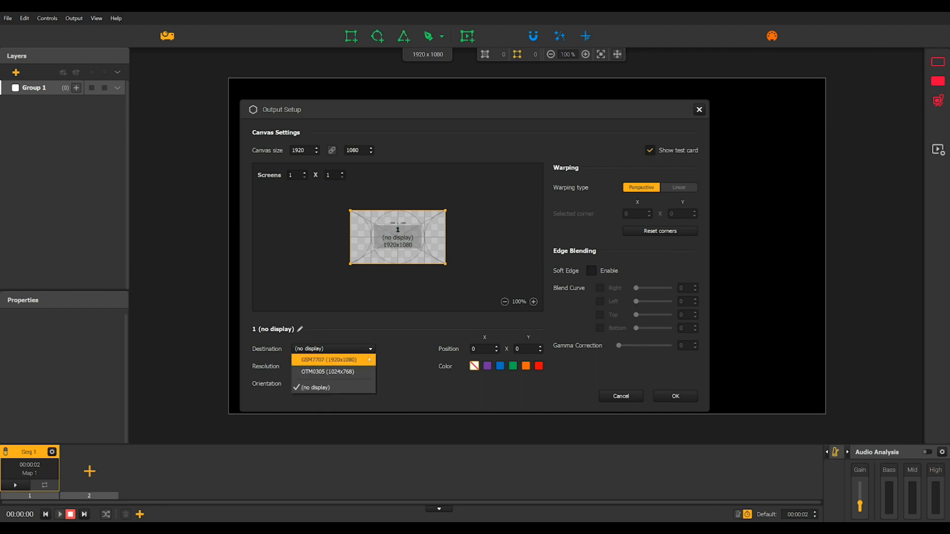
click(369, 359)
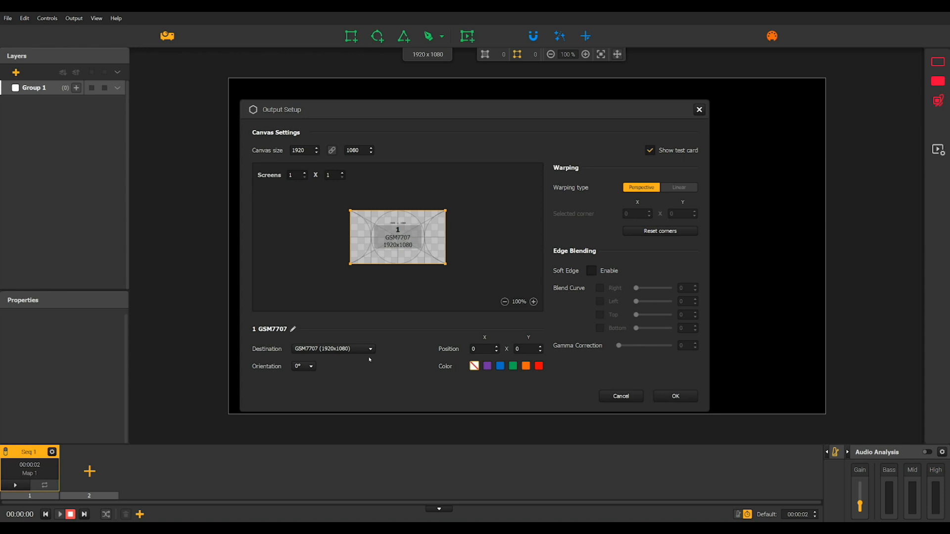
click(675, 396)
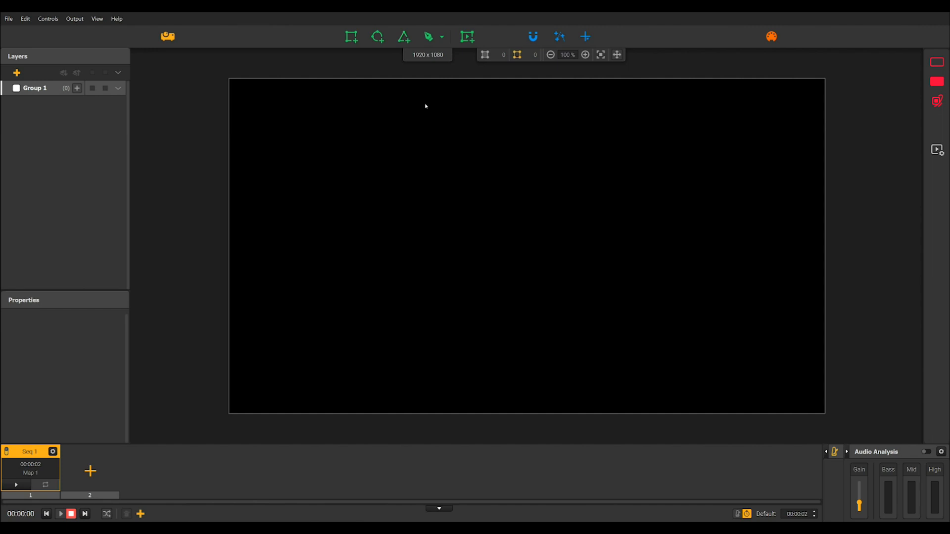
- Change the screen layout to 1 x 2 in the output setup to add a second screen beside the first
click(170, 37)
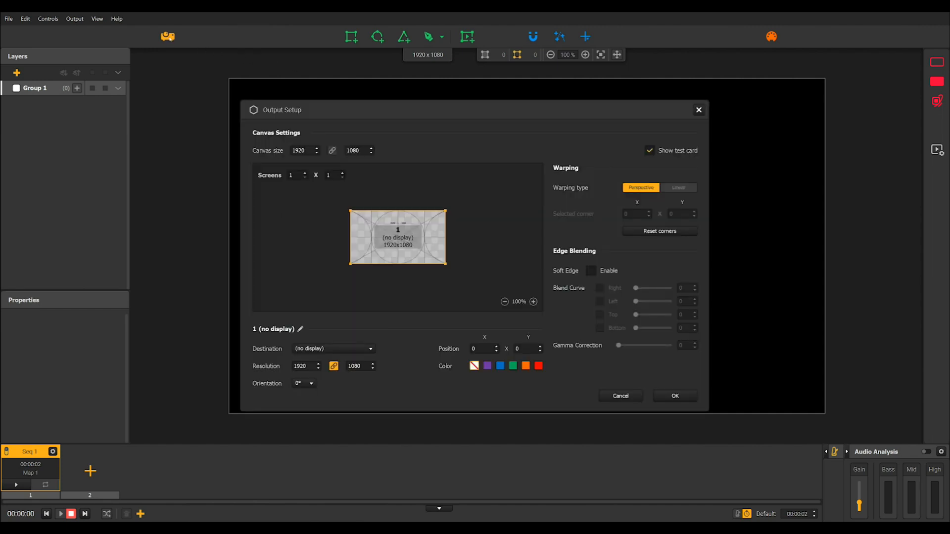
click(343, 173)
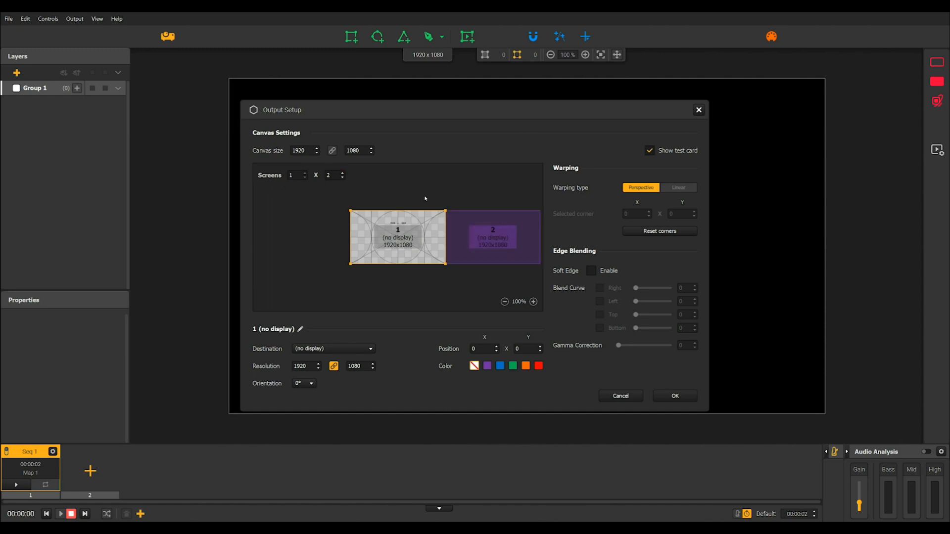
drag(436, 194, 316, 200)
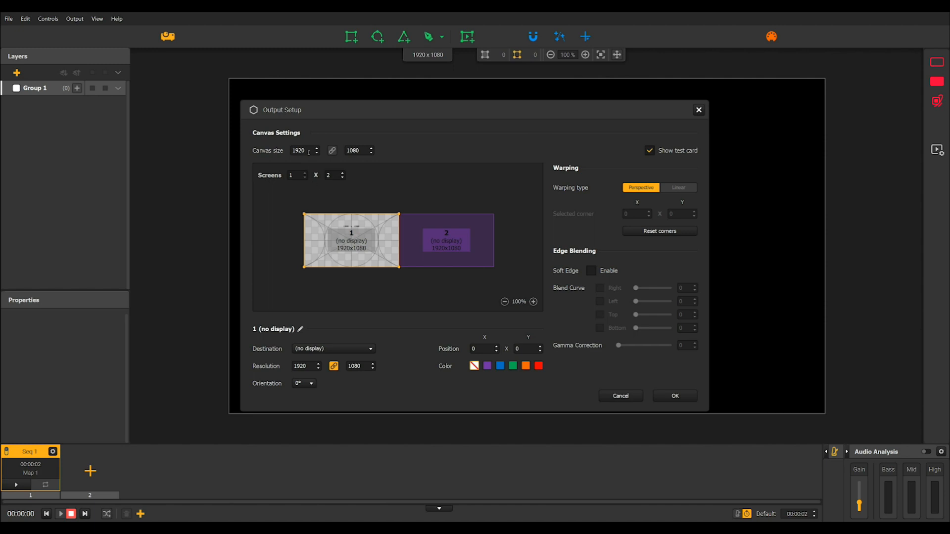
- Set the canvas width to 3840 so the canvas spans both screens
key(BackSpace)
key(BackSpace)
key(BackSpace)
key(BackSpace)
text(3840)
key(Return)
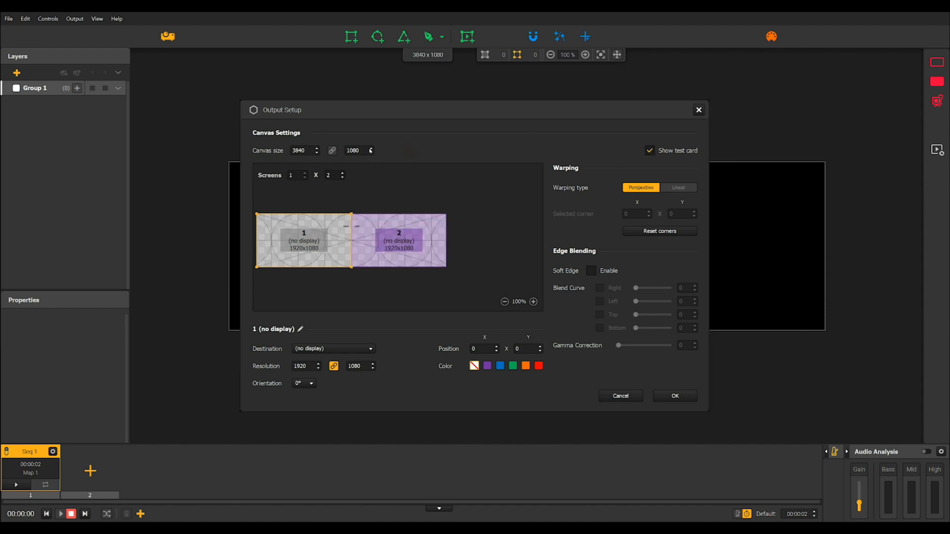
drag(354, 201, 404, 191)
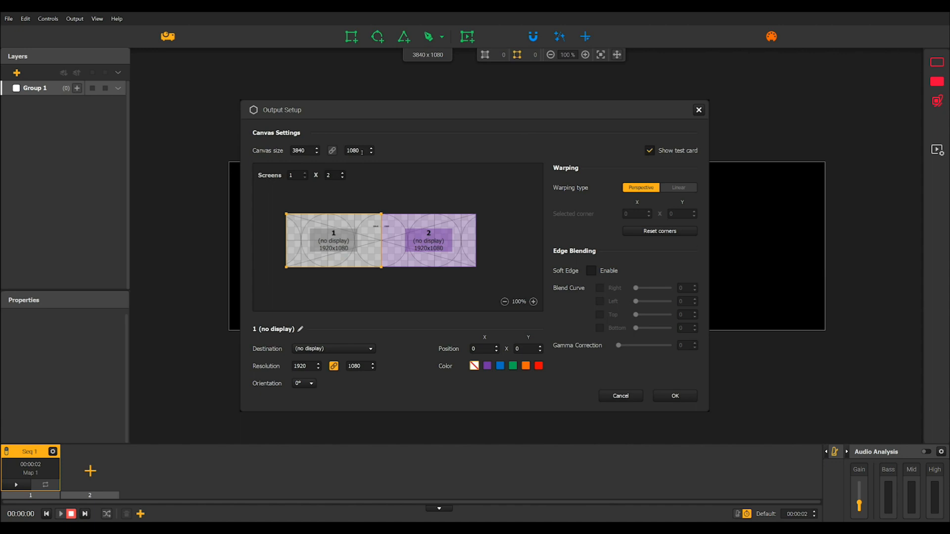
- Assign screen 1 to the OTM0316 display and screen 2 to OTM0305, and apply the output setup
click(365, 349)
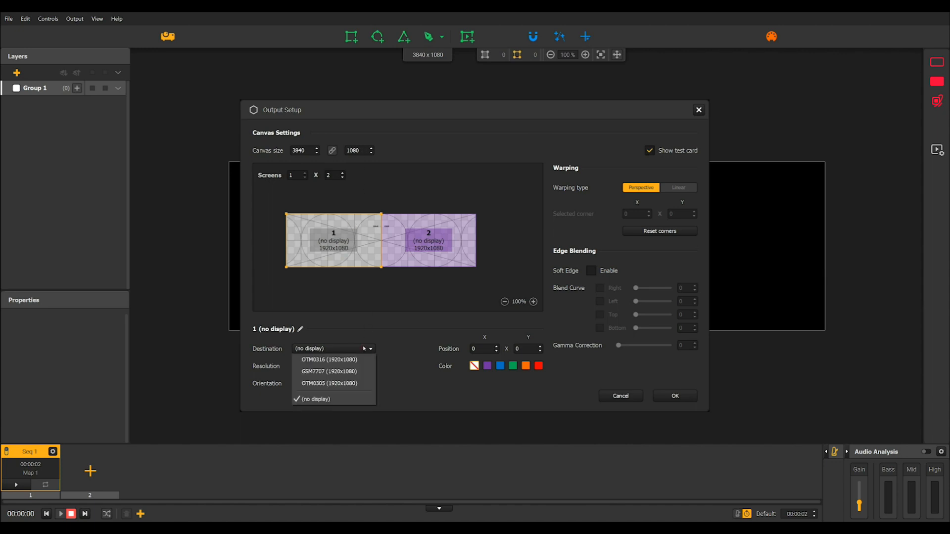
click(362, 361)
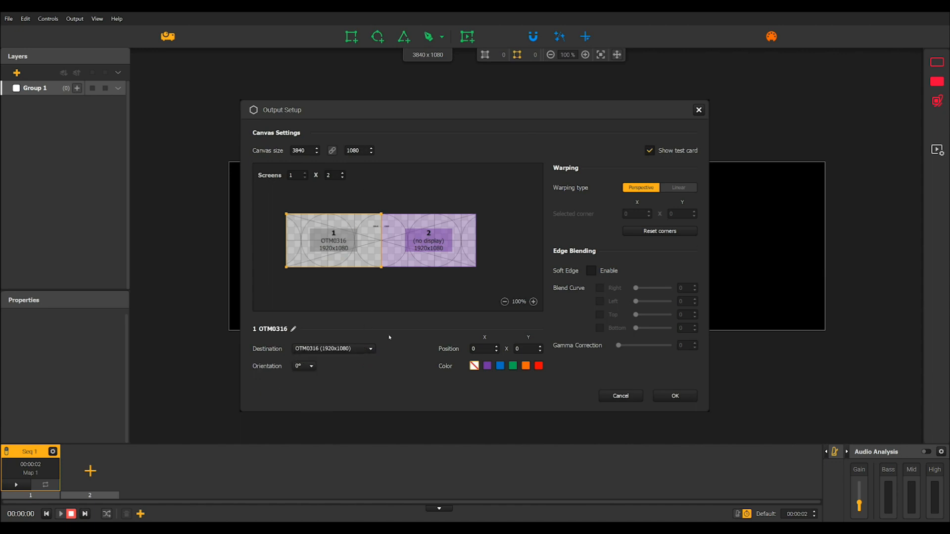
click(432, 257)
click(368, 349)
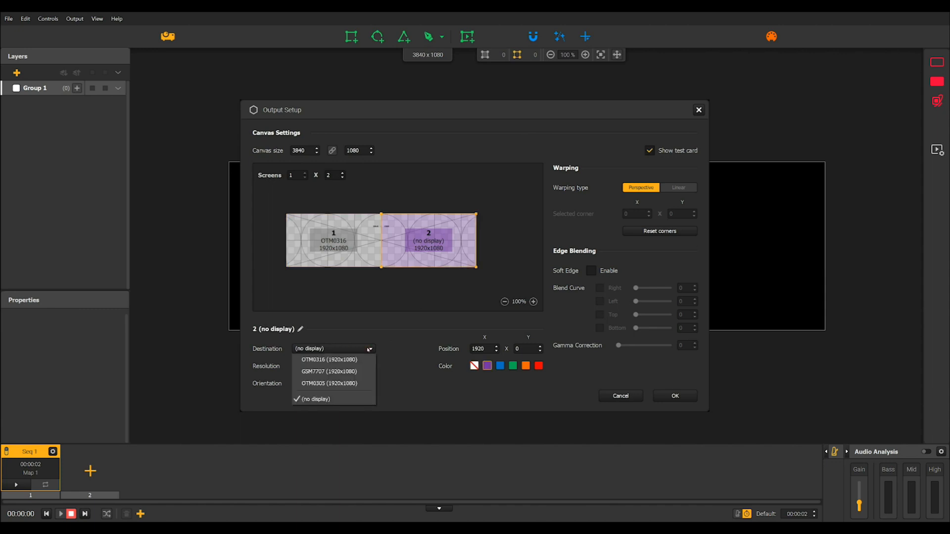
click(377, 380)
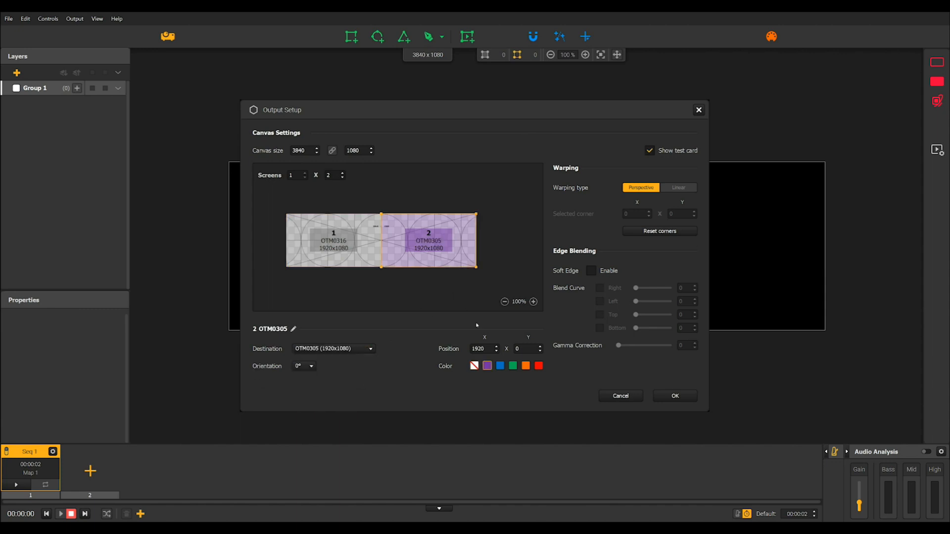
click(675, 396)
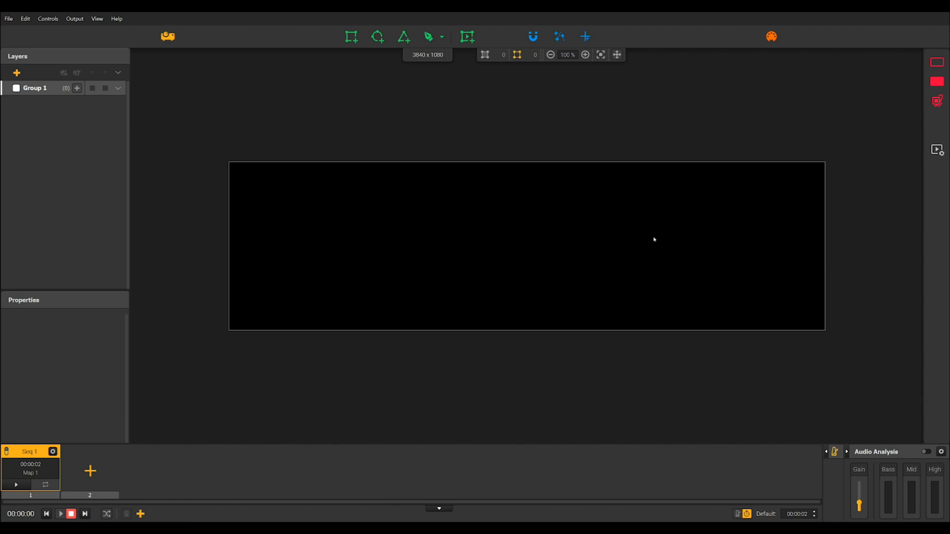
- Enable soft-edge blending for screen 2 in the output setup, along its side adjoining screen 1
click(171, 39)
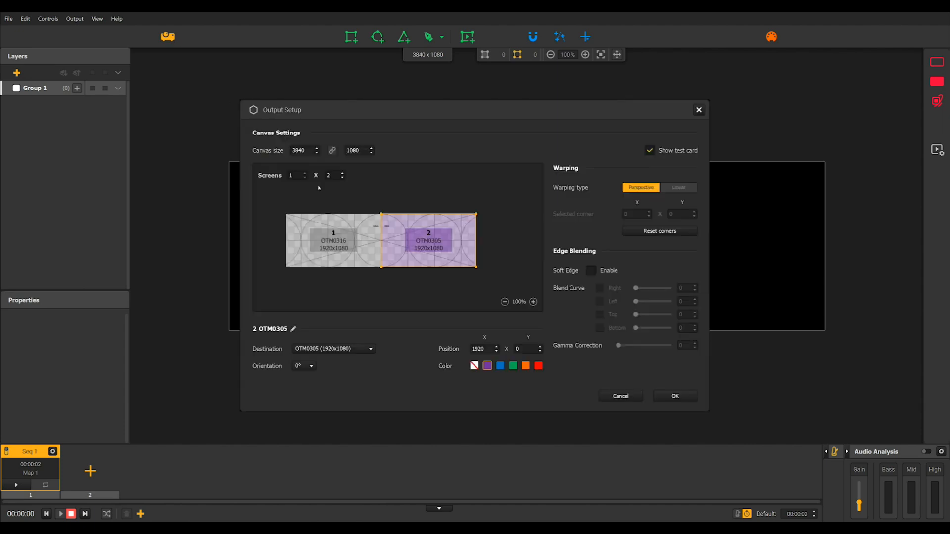
click(591, 271)
click(333, 249)
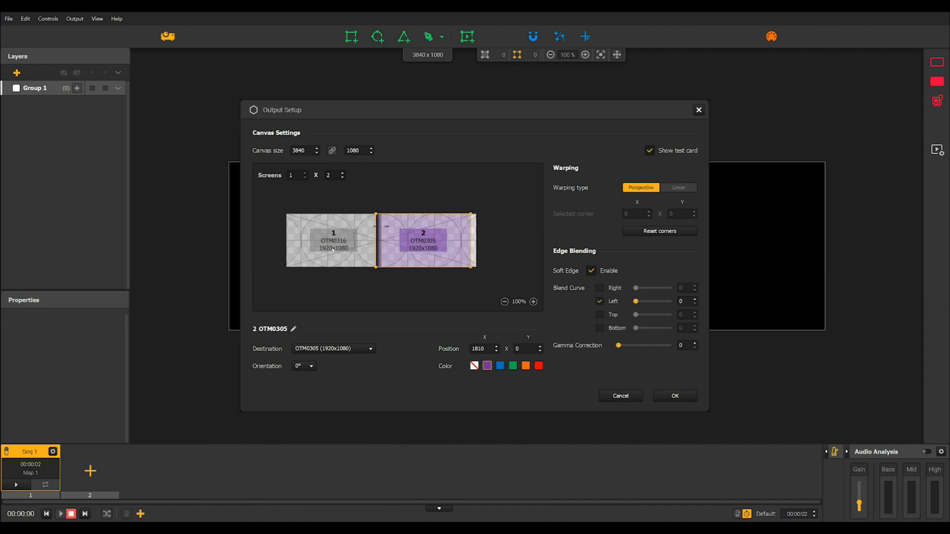
drag(336, 249, 339, 249)
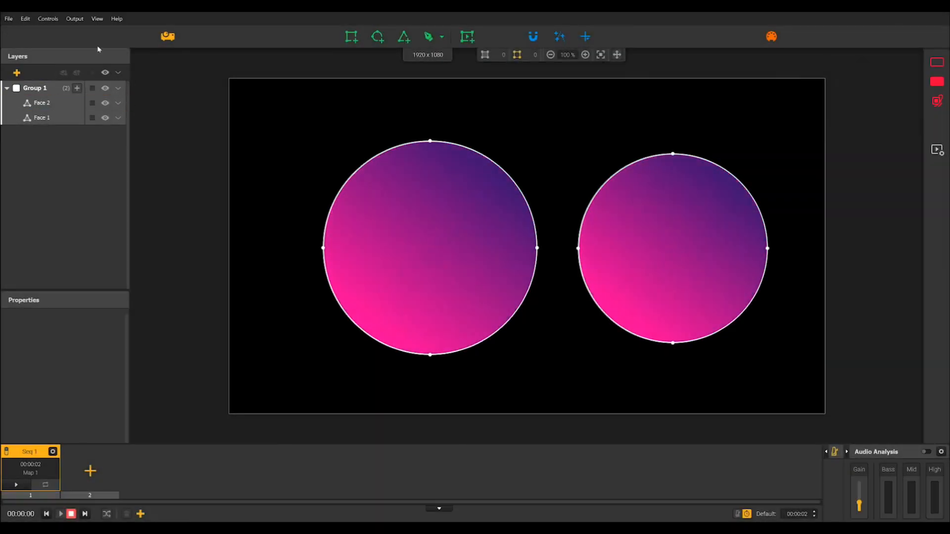
- Show the projection output in windowed mode
click(75, 20)
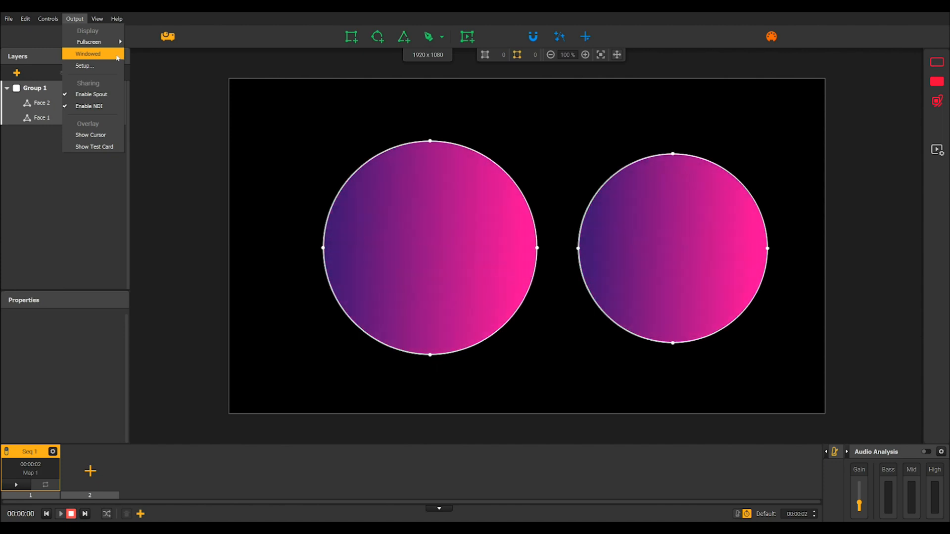
click(89, 54)
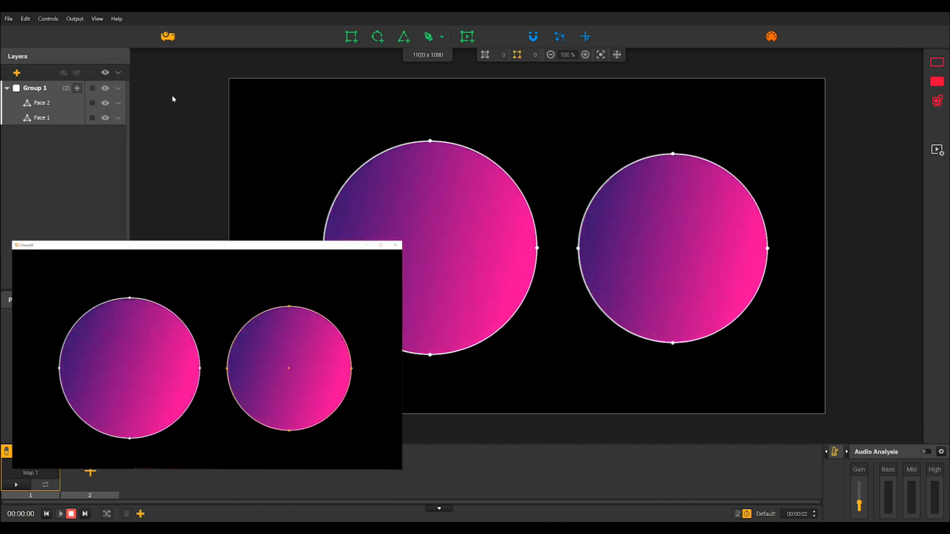